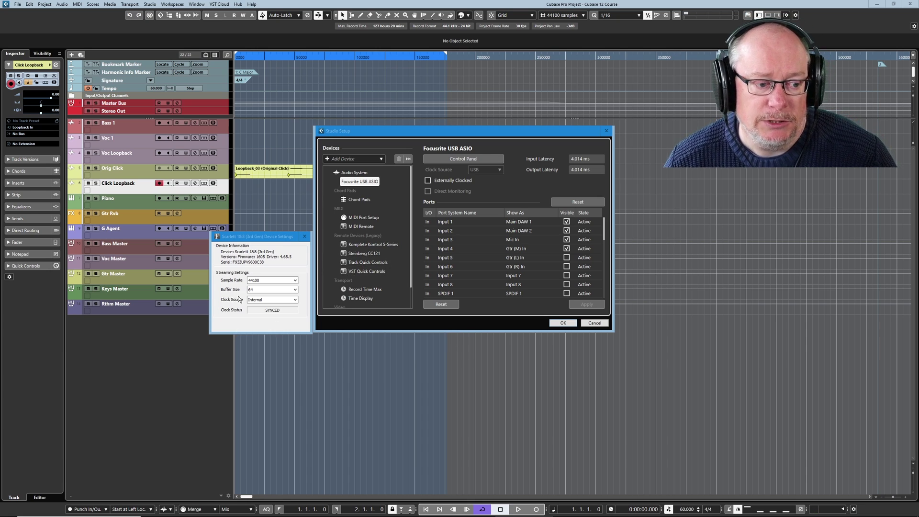
- Close the device settings and Studio Setup, then record a test loopback take on Click Loopback
click(304, 236)
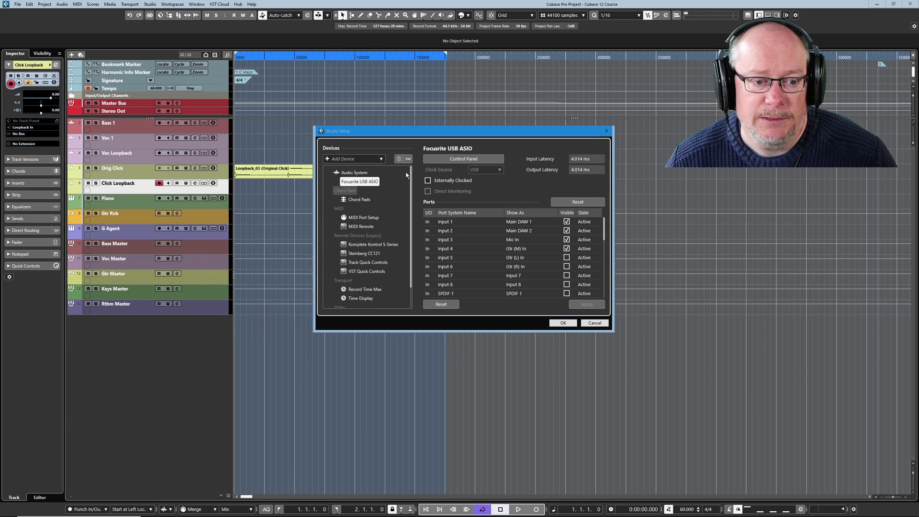
key(Return)
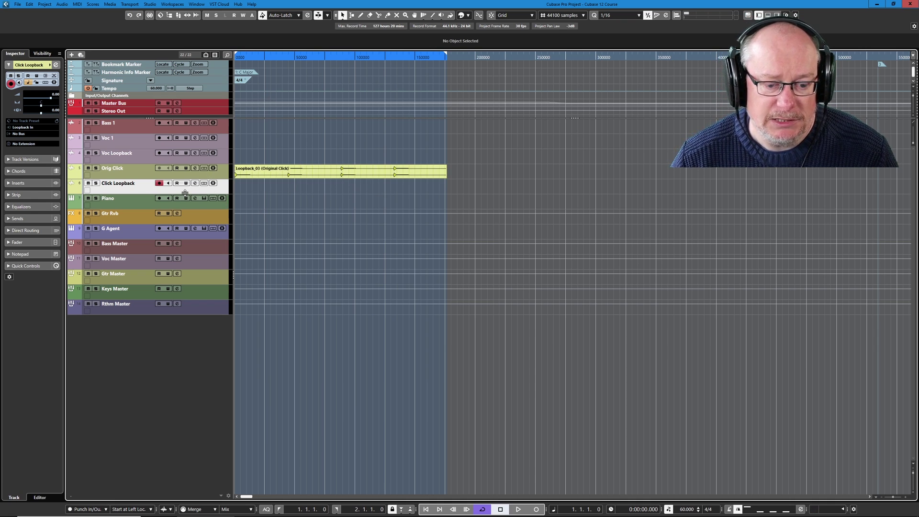
key(KP_Multiply)
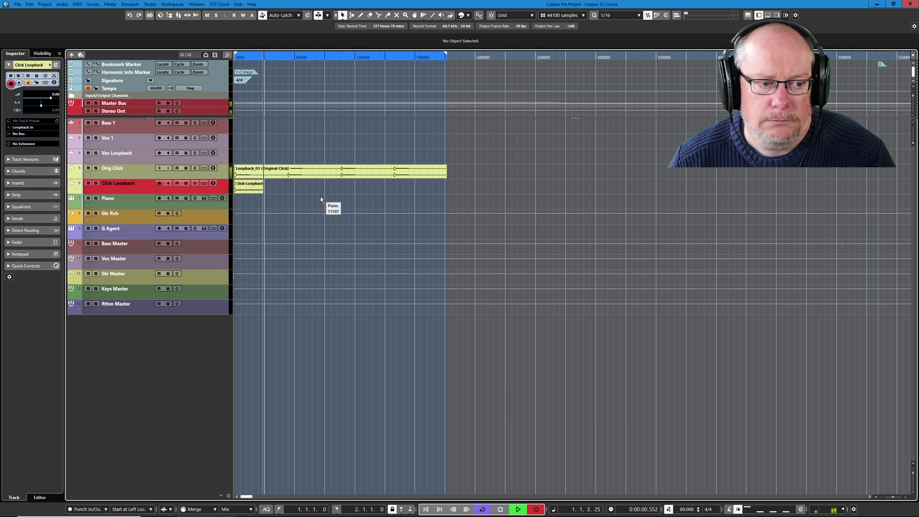
key(space)
- Select the Orig Click and Click Loopback tracks and zoom to compare their click events
click(153, 176)
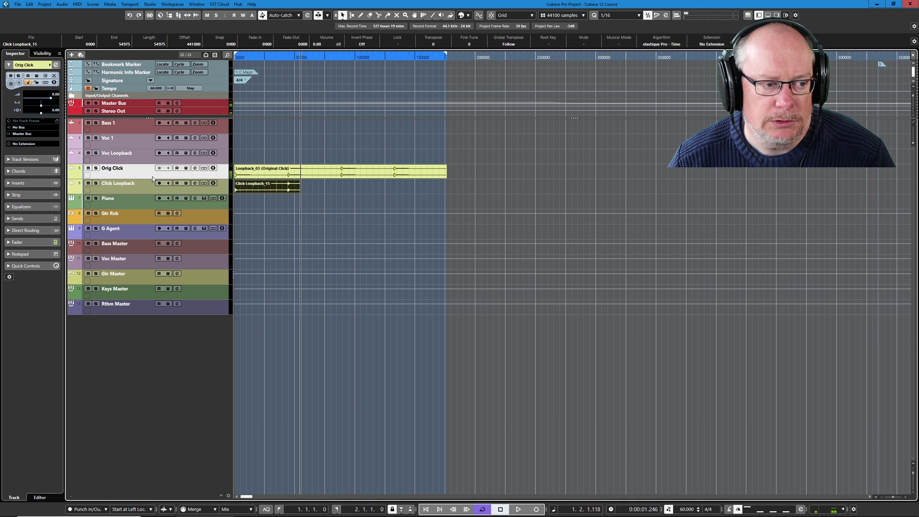
ctrl+click(152, 186)
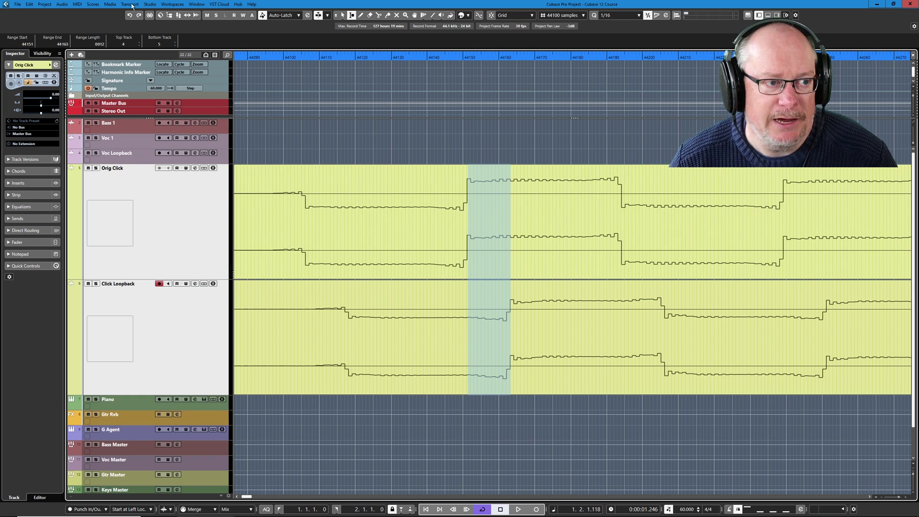
key(shift+f)
click(149, 4)
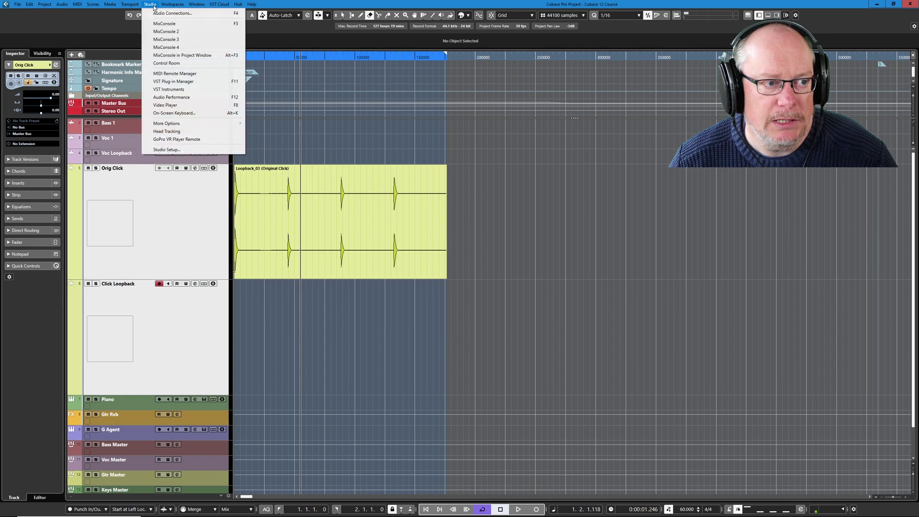
- Set Record Shift to 12 samples on the Audio System page of Studio Setup
click(167, 149)
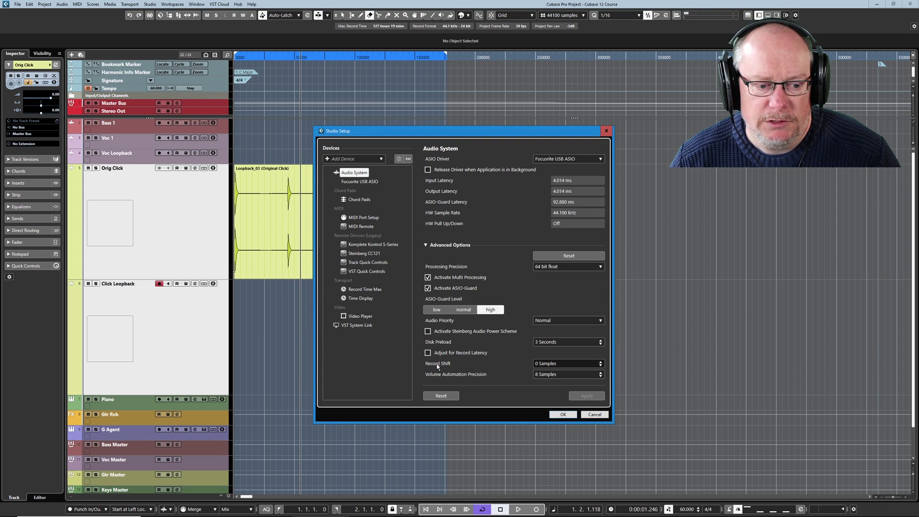
click(550, 364)
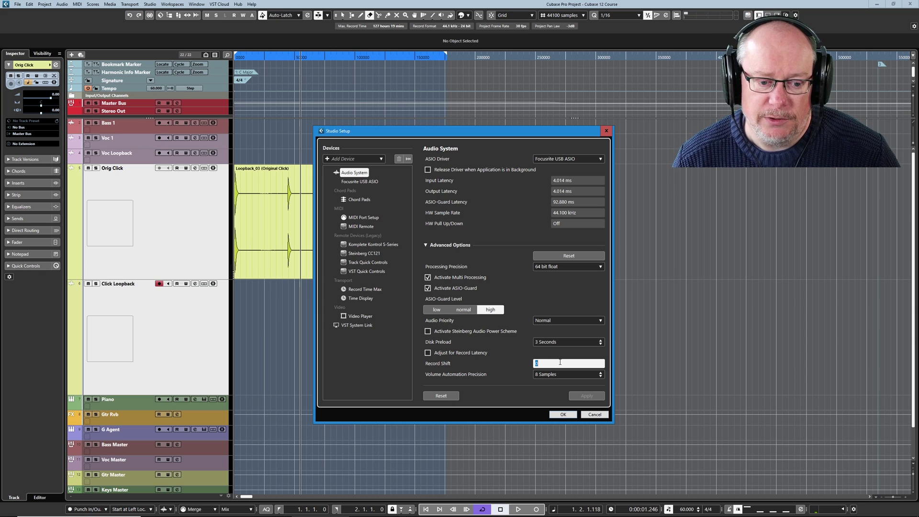
text(12)
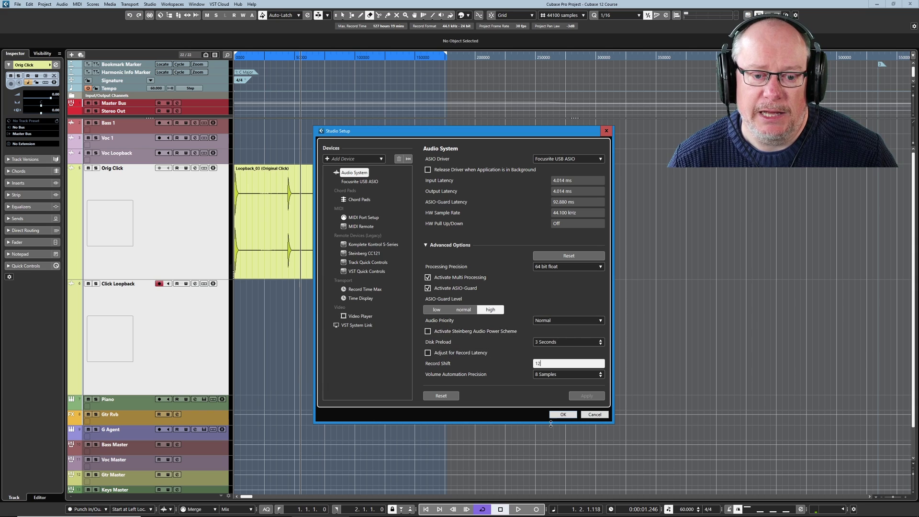
click(563, 415)
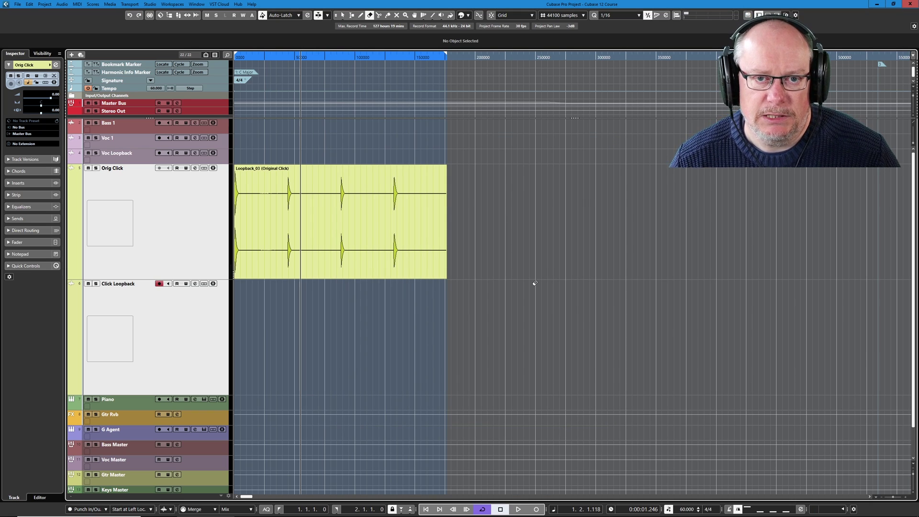
- Record a new Click Loopback take and zoom in to check its clicks against Orig Click
key(KP_Multiply)
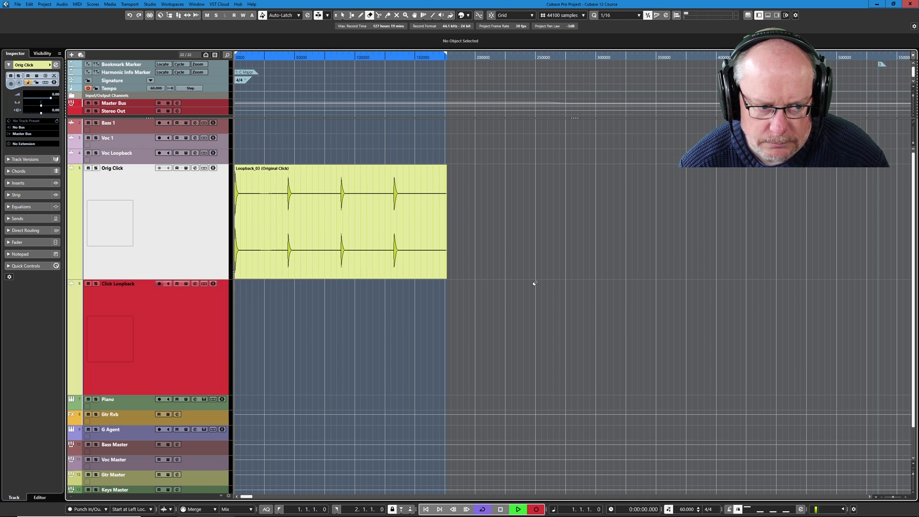
key(space)
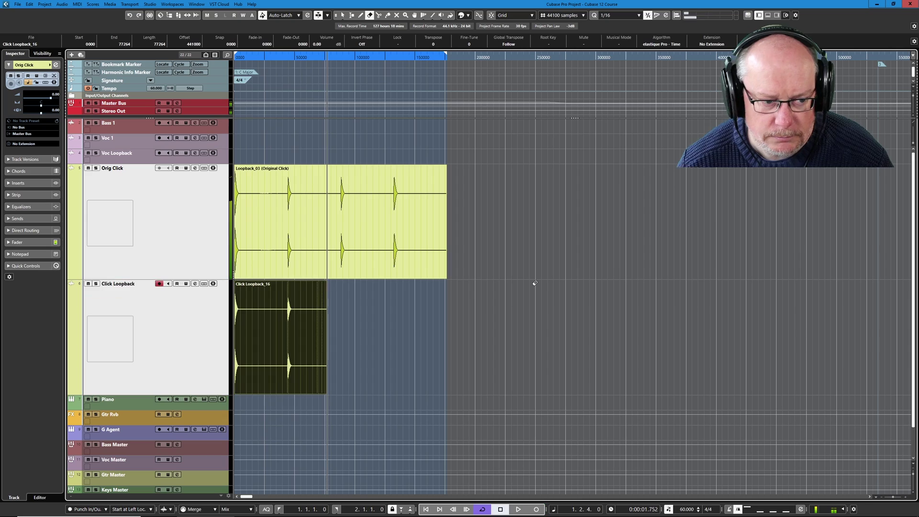
scroll(275, 330, up, 5)
scroll(291, 312, up, 15)
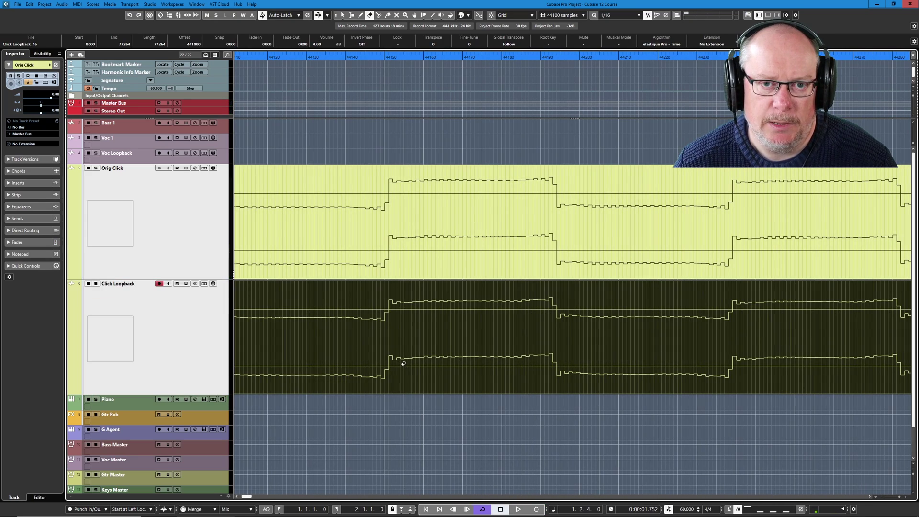
scroll(393, 324, down, 5)
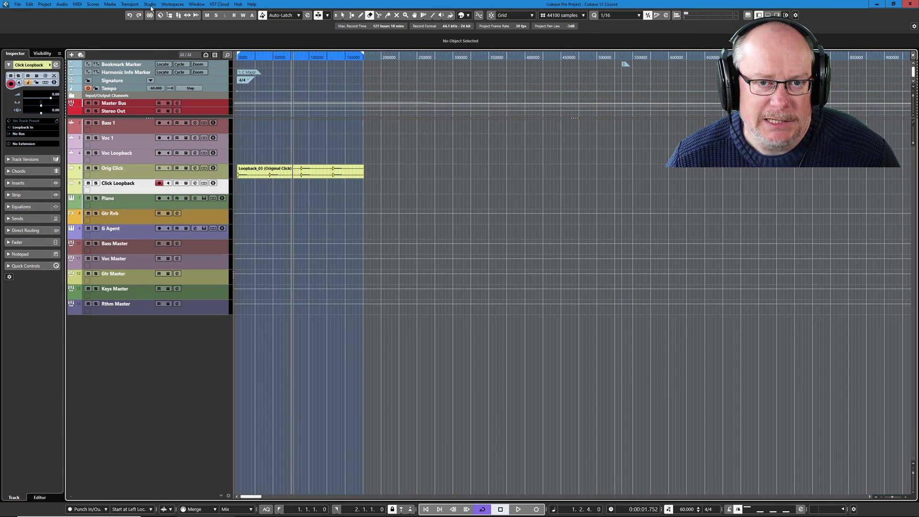
click(150, 5)
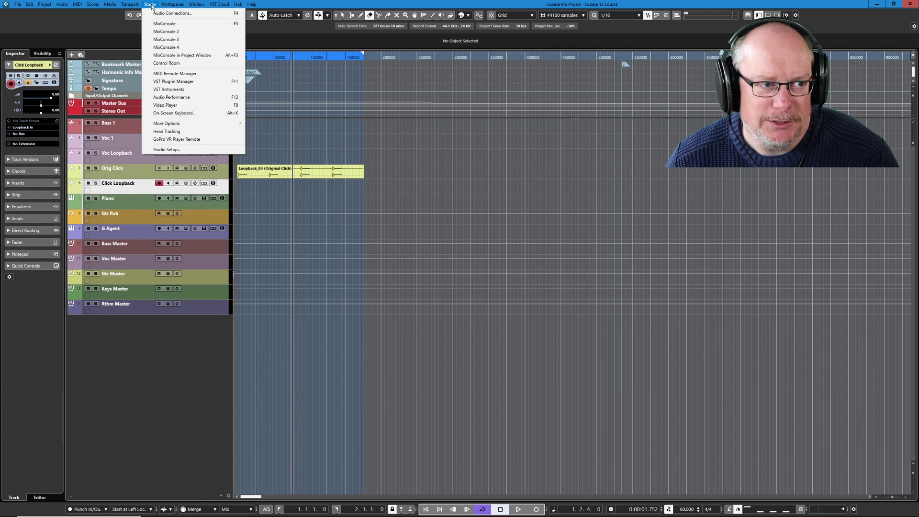
click(172, 150)
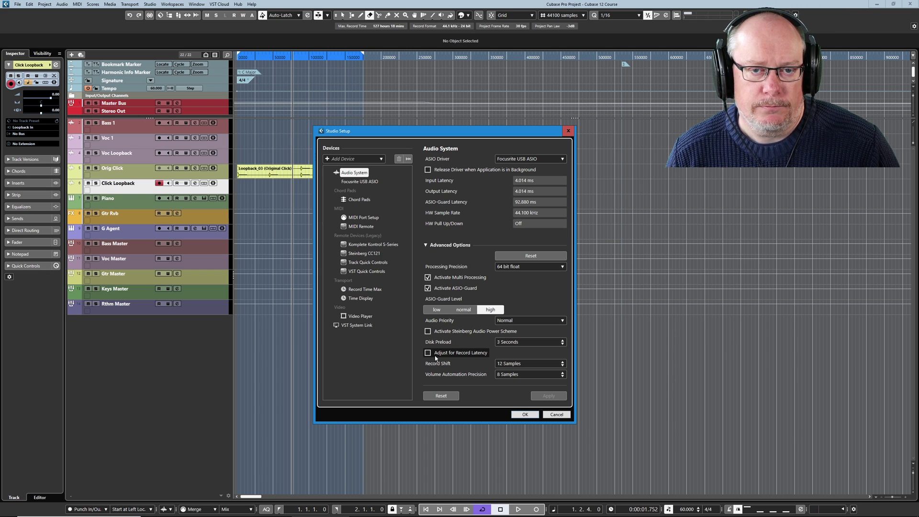
key(Escape)
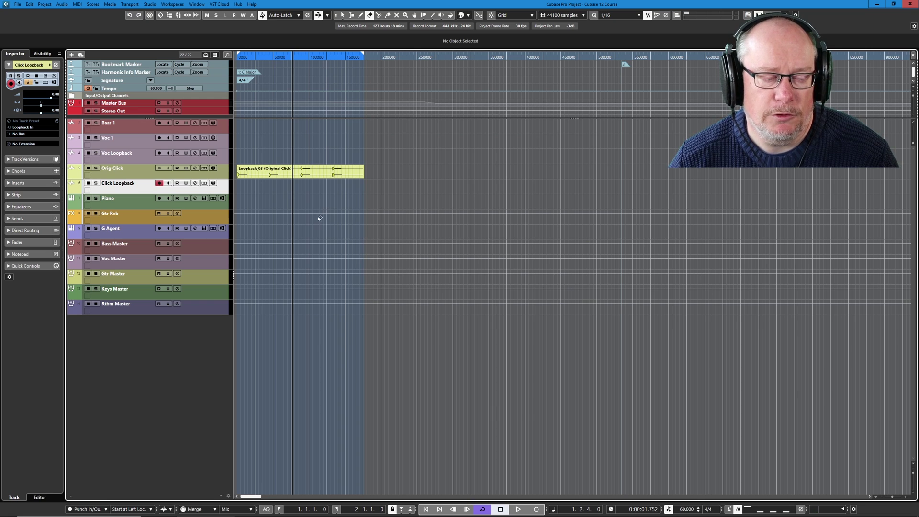
- Load Steinberg Imager into an Orig Click insert slot and move the MixConsole aside
click(170, 14)
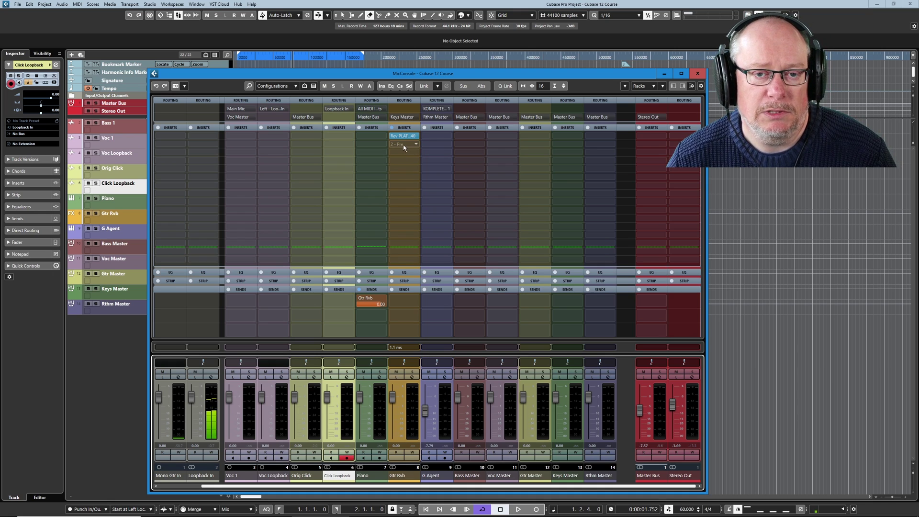
click(348, 158)
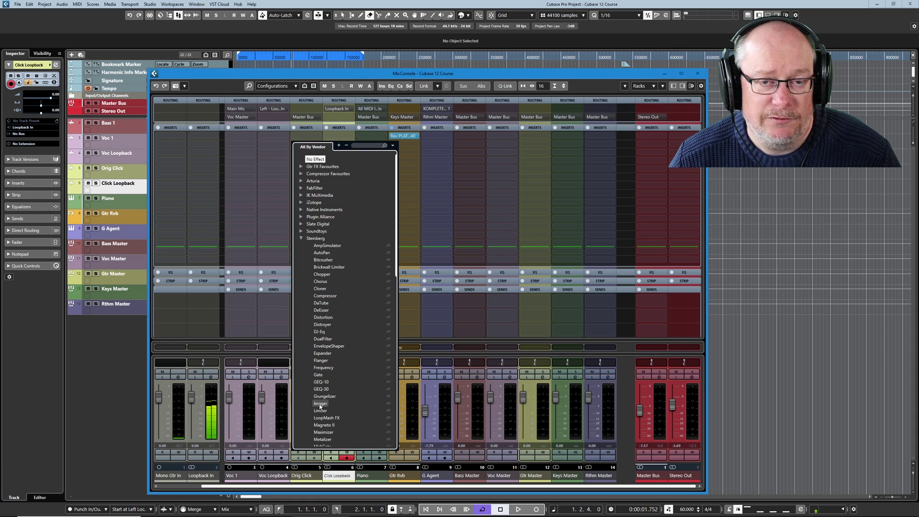
click(320, 404)
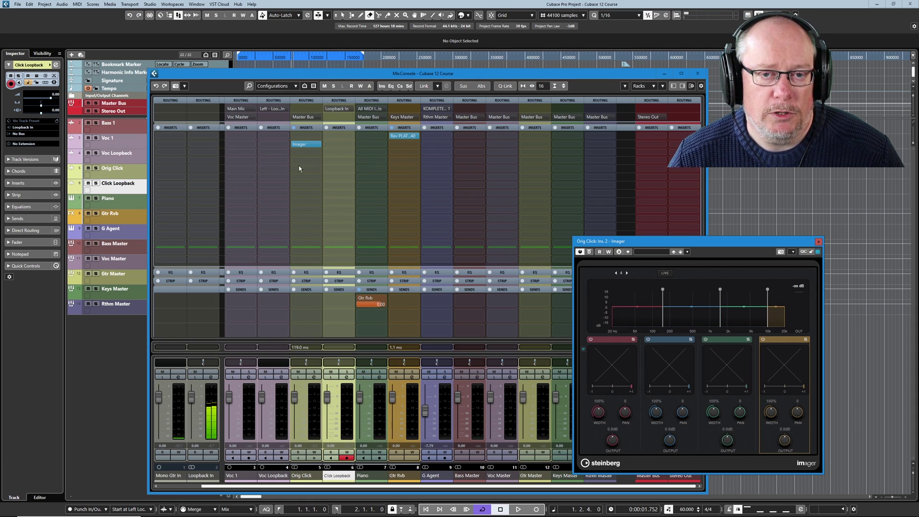
click(818, 242)
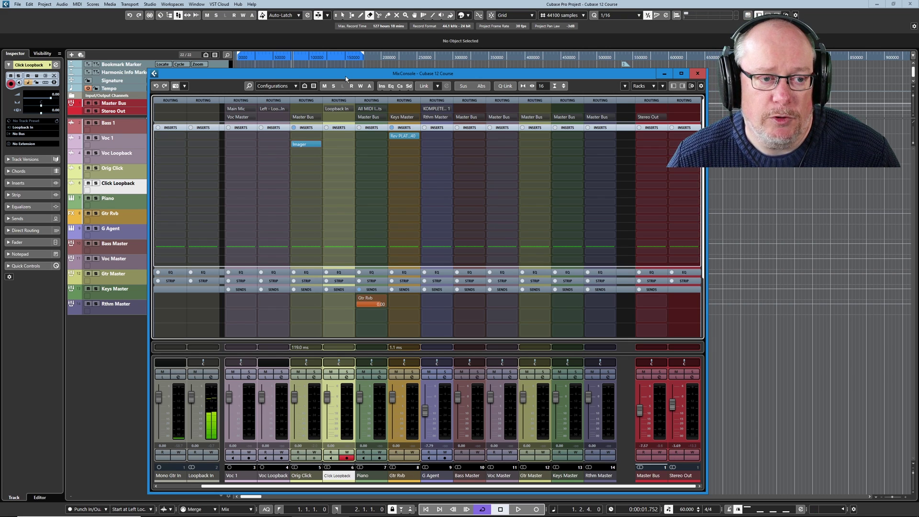
drag(346, 78, 549, 225)
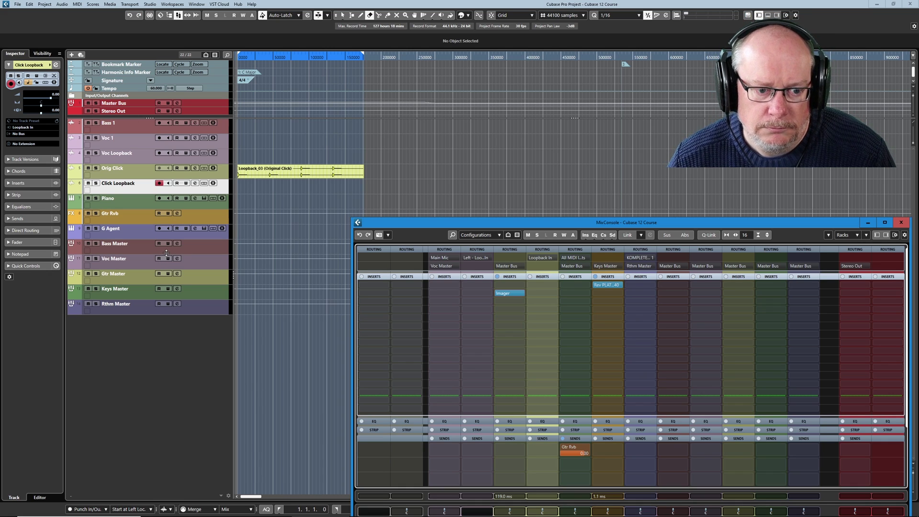
- Record a loopback take with Imager active, zoom in, then delete the Click Loopback_17 take
key(KP_Multiply)
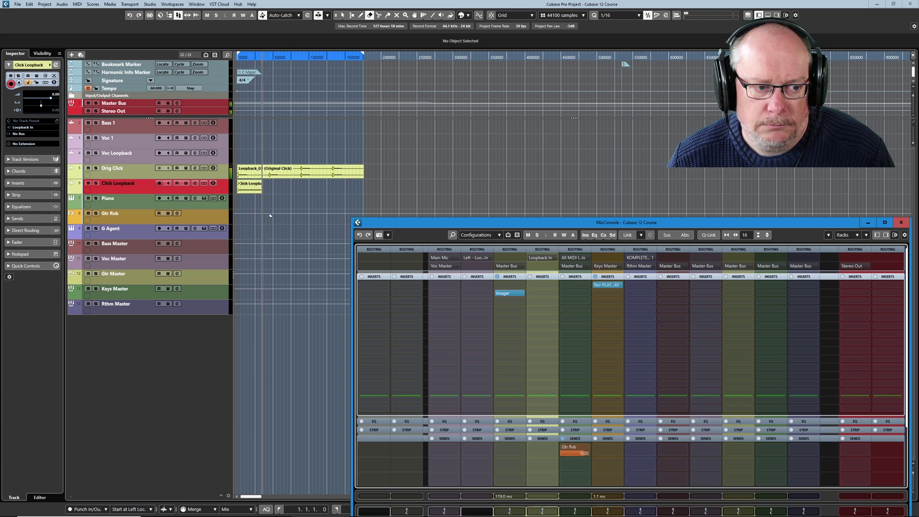
key(space)
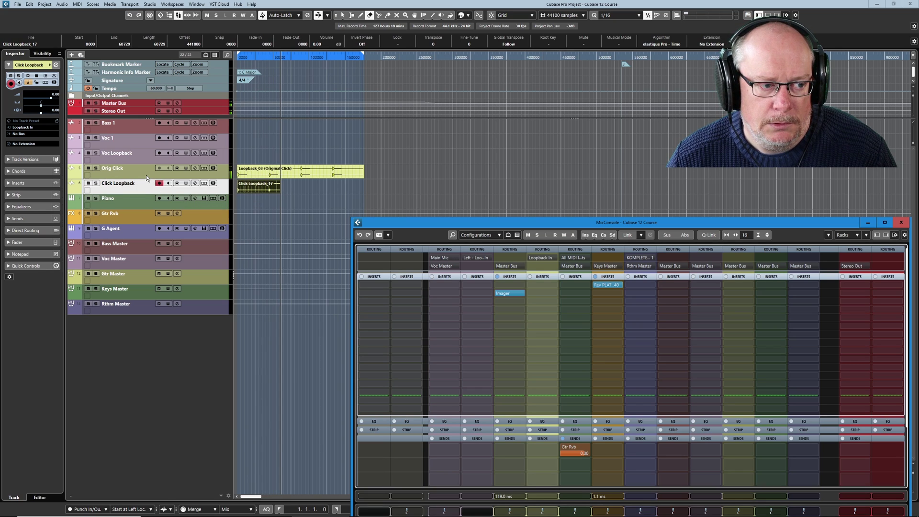
key(F3)
click(146, 178)
key(alt+s)
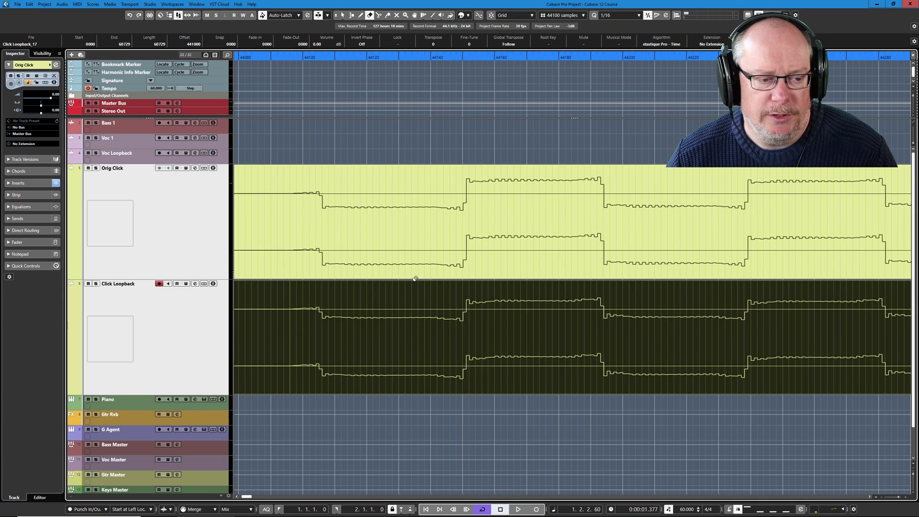
key(Delete)
key(F3)
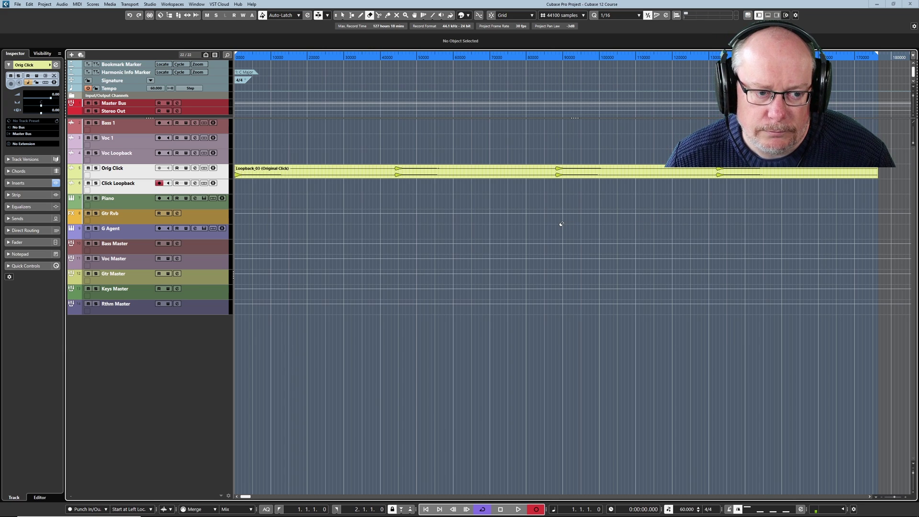
- Record the Click Loopback_18 take, enlarge both click tracks and zoom in on the transients
key(KP_Multiply)
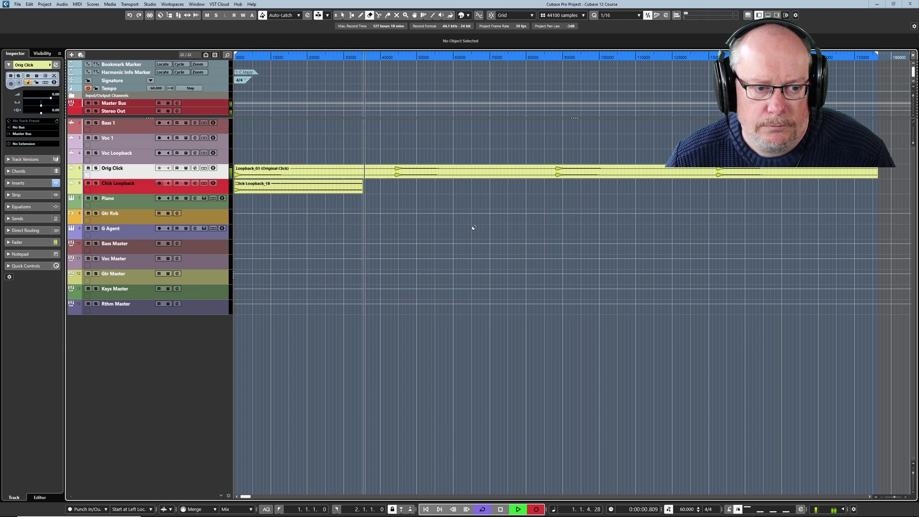
key(space)
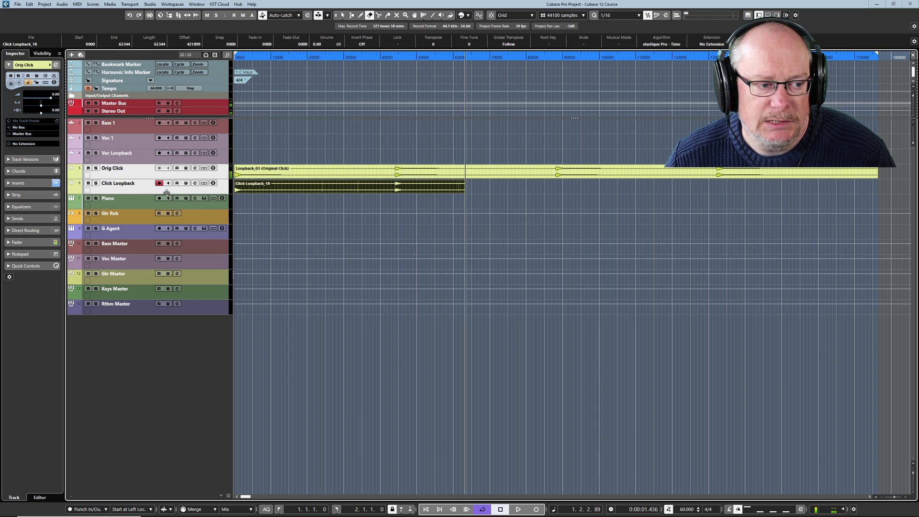
key(ctrl+Down)
scroll(402, 386, up, 4)
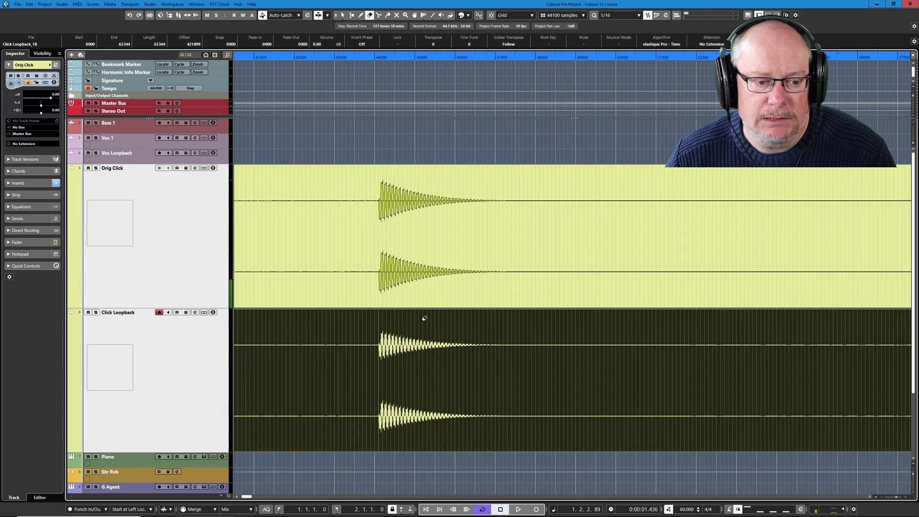
scroll(382, 318, up, 10)
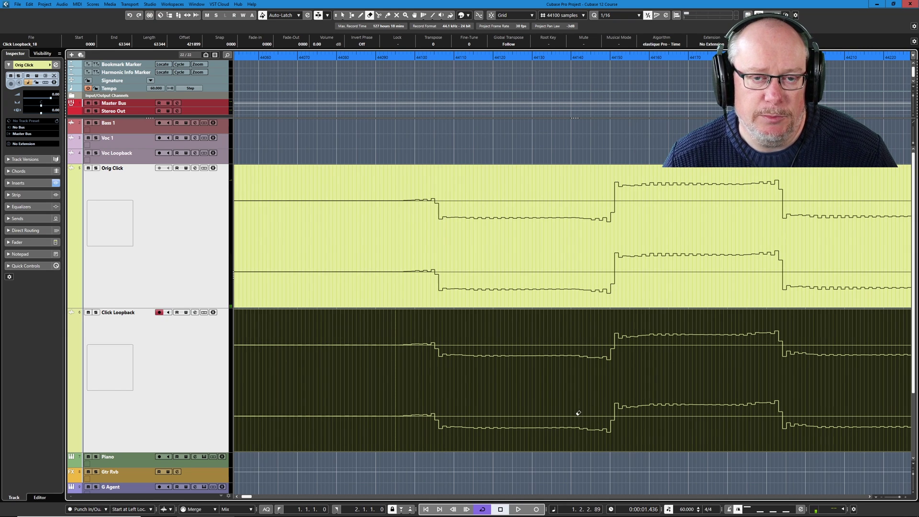
scroll(433, 329, down, 1)
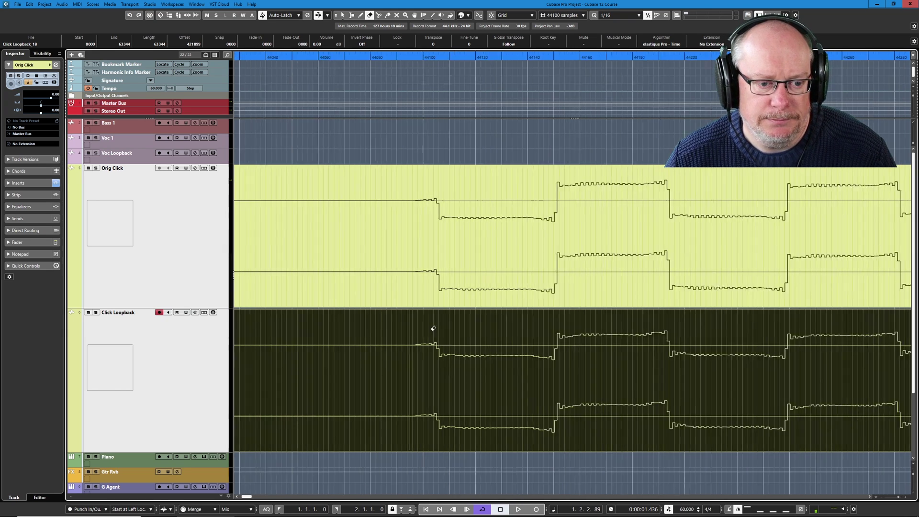
key(F3)
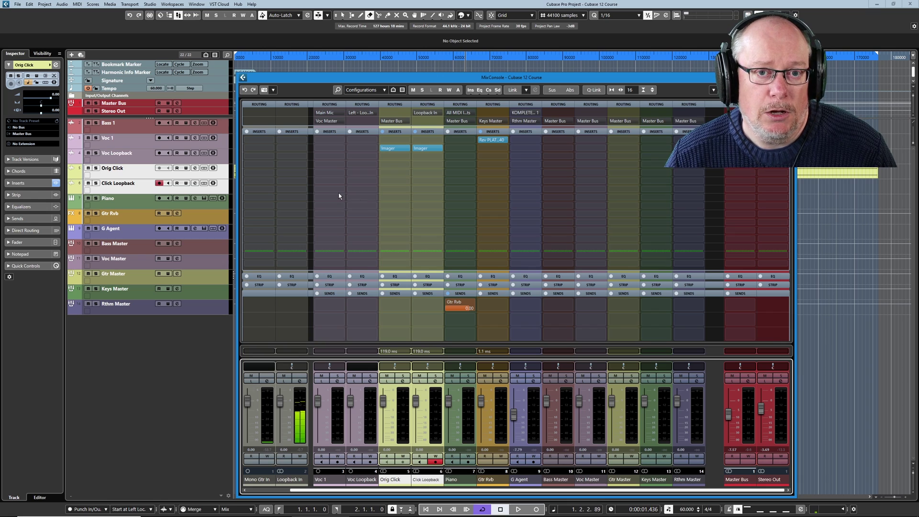
- Copy the Imager insert onto Loopback In, record a Click Loopback_19 take, and zoom in to compare
drag(394, 148, 297, 147)
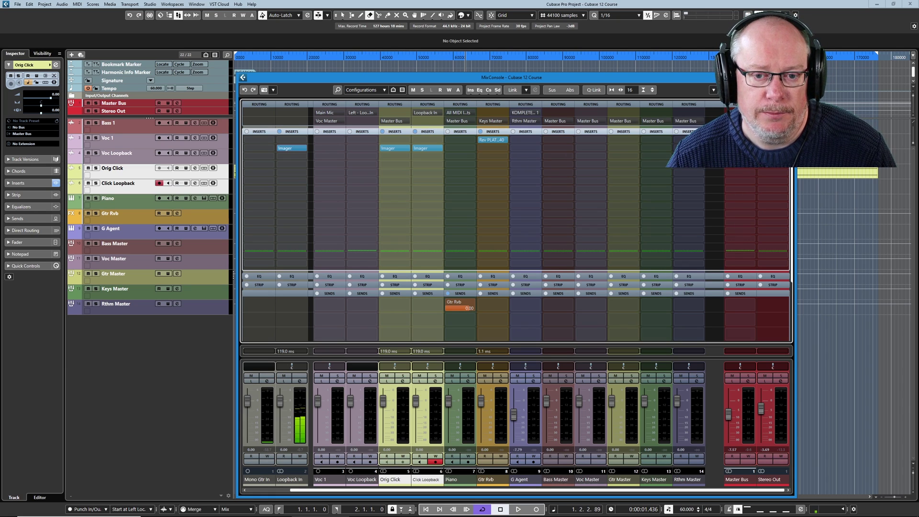
key(F3)
key(KP_Multiply)
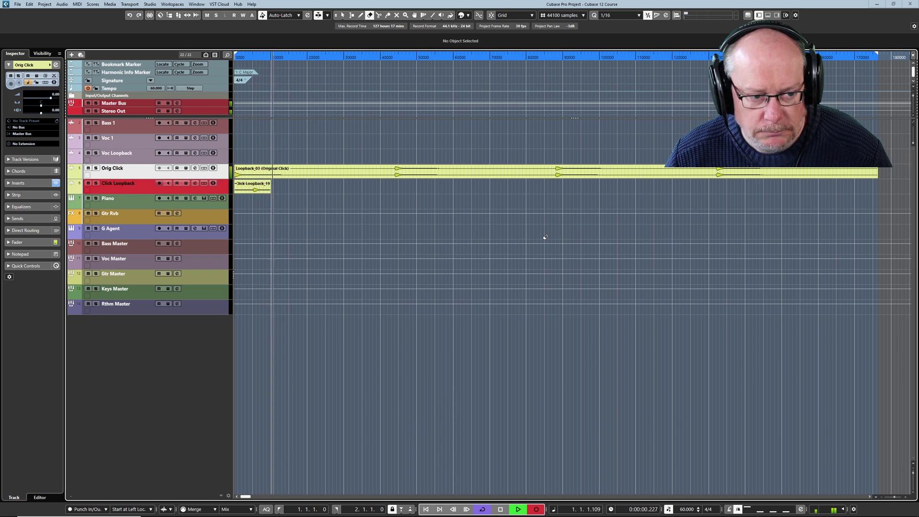
key(space)
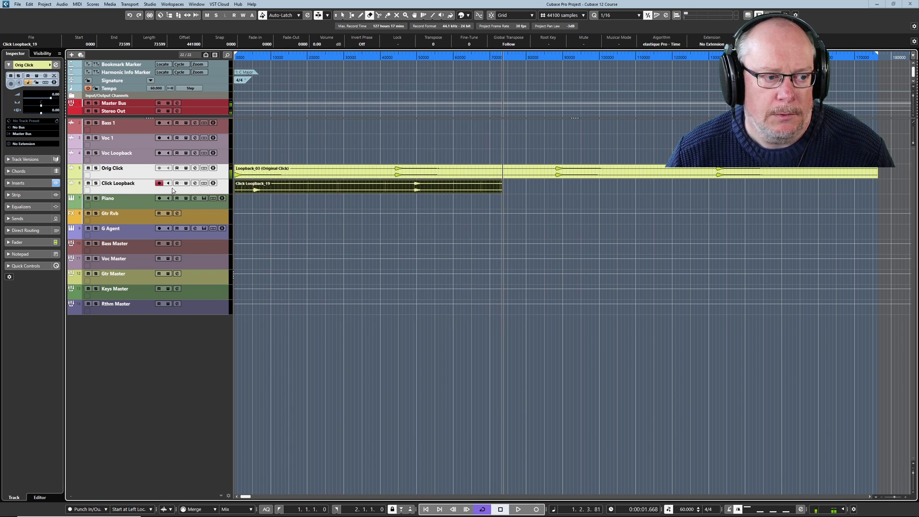
key(ctrl+Down)
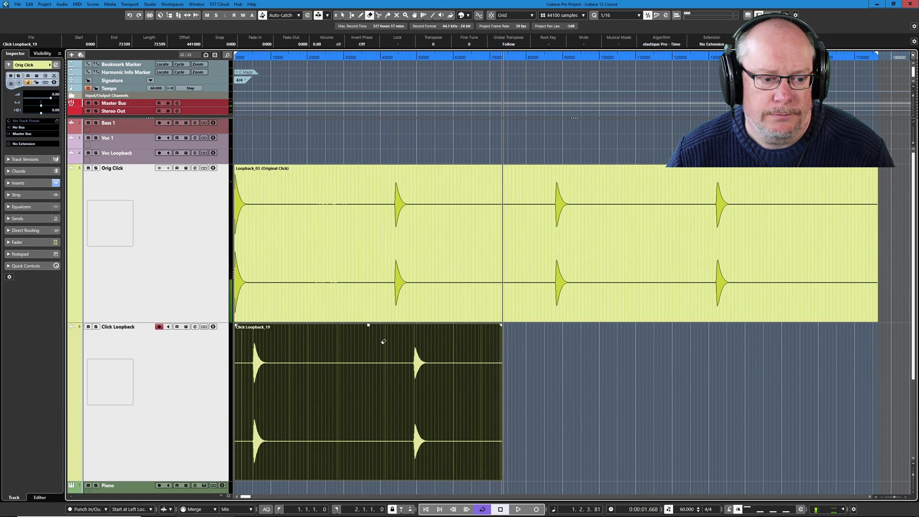
scroll(431, 314, up, 4)
scroll(462, 321, up, 3)
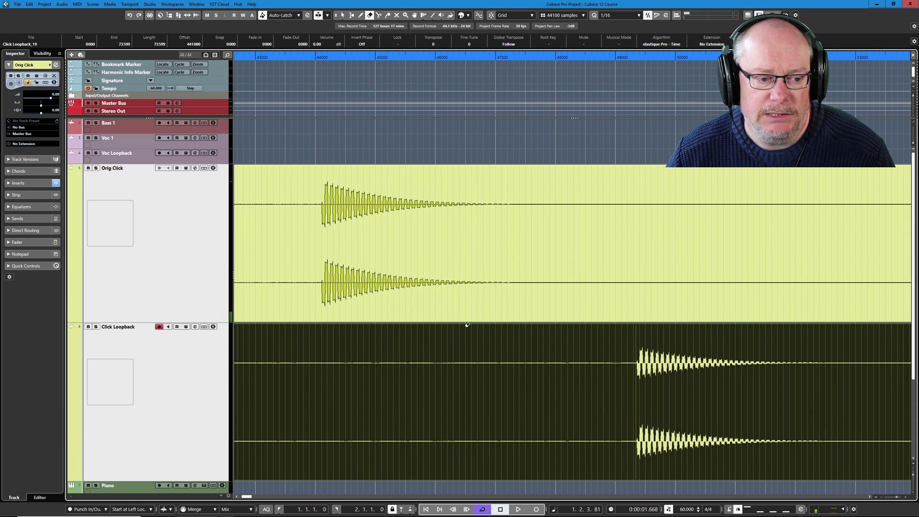
- Confirm Imager's latency in VST Plug-in Manager matches the 5250-sample gap, then show Loopback In's Imager
right_click(367, 249)
click(245, 206)
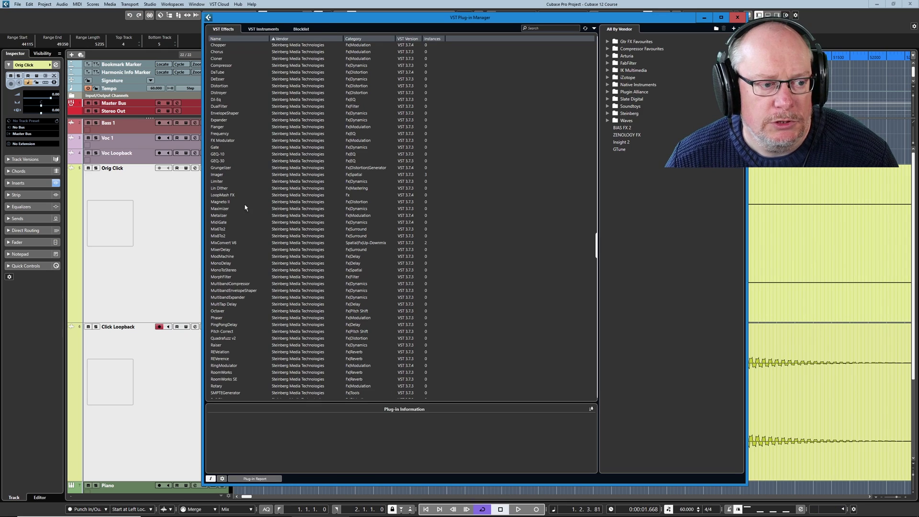
click(219, 176)
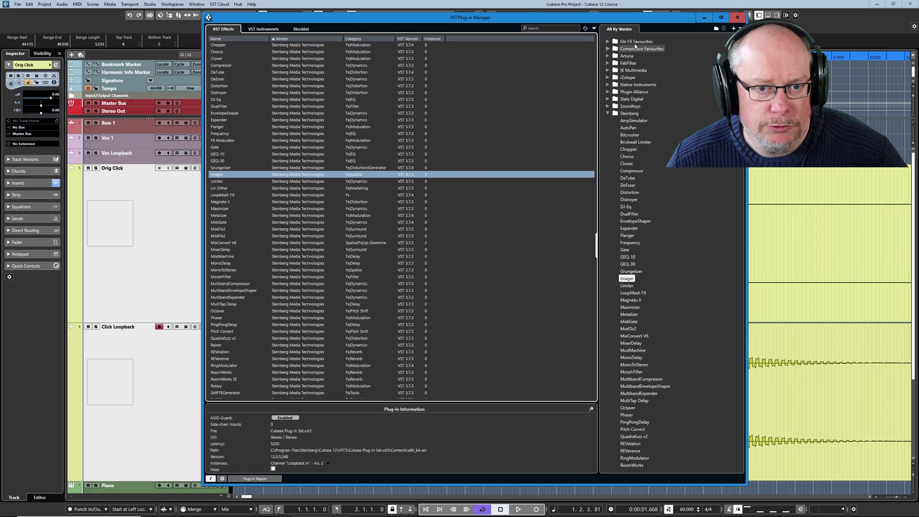
click(737, 17)
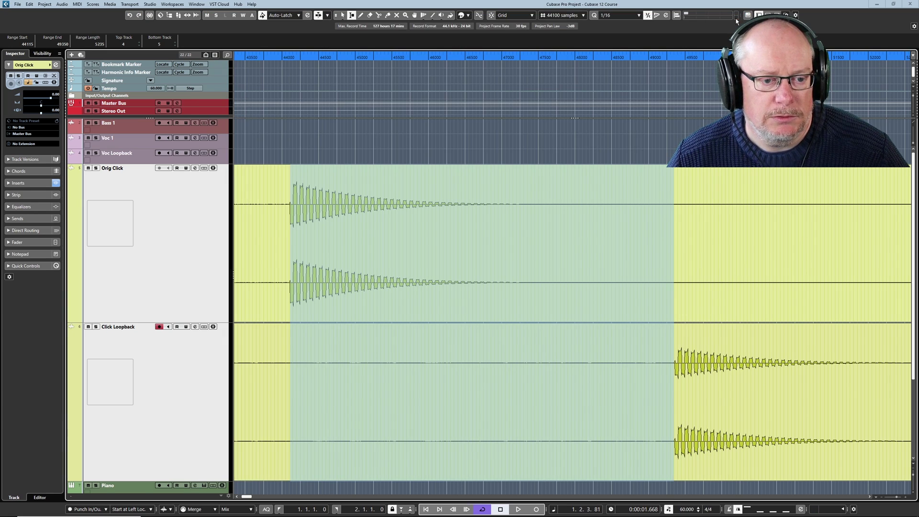
scroll(271, 164, down, 3)
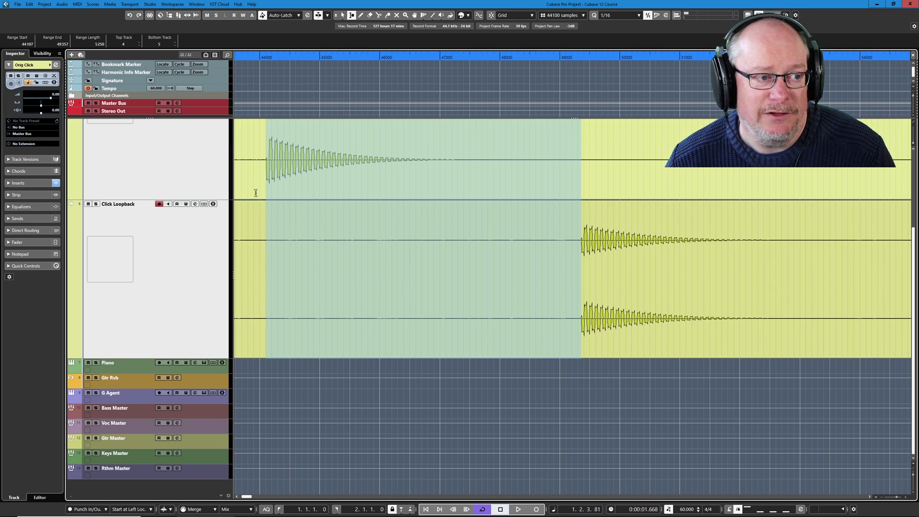
click(179, 15)
click(287, 148)
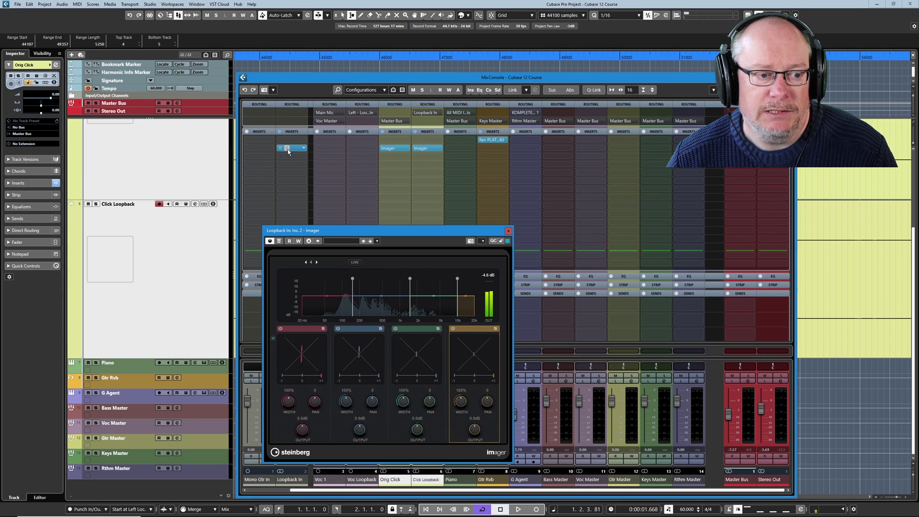
- Toggle Constrain Delay Compensation off and on while repositioning the Loopback In Imager editor
click(150, 16)
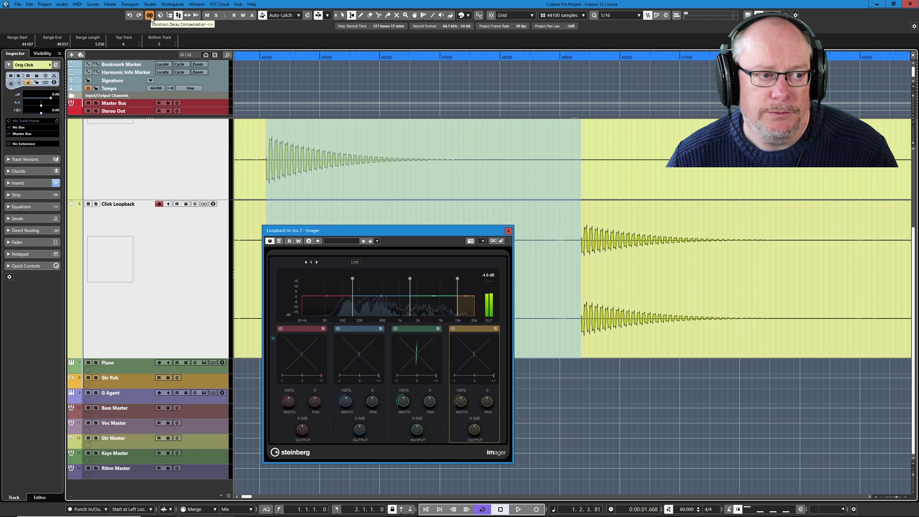
click(151, 16)
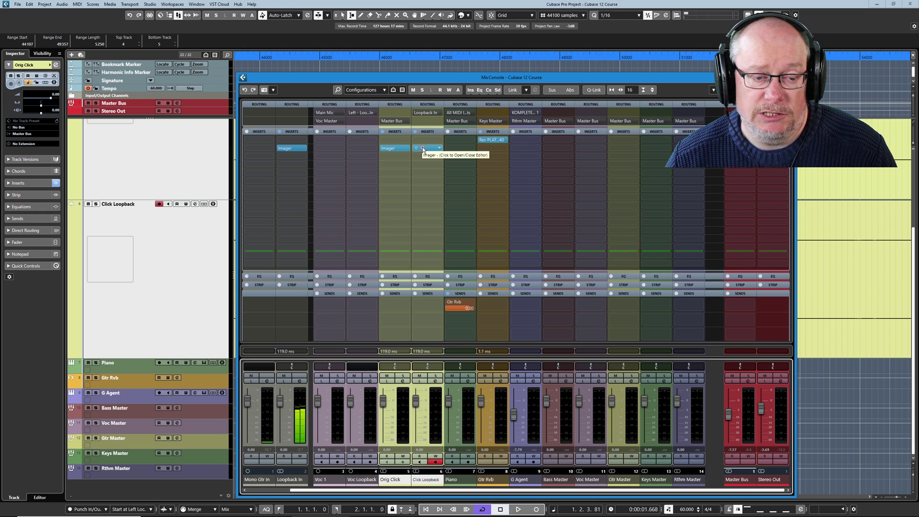
click(423, 148)
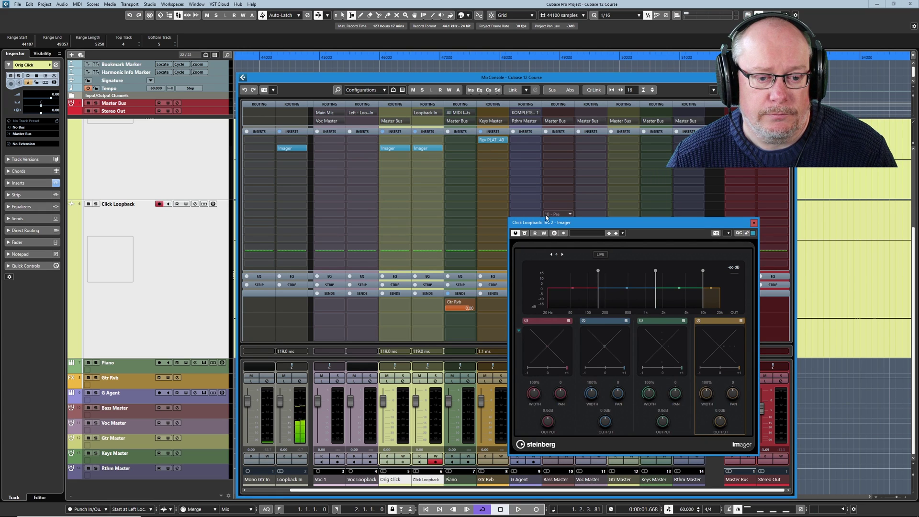
drag(562, 223, 349, 203)
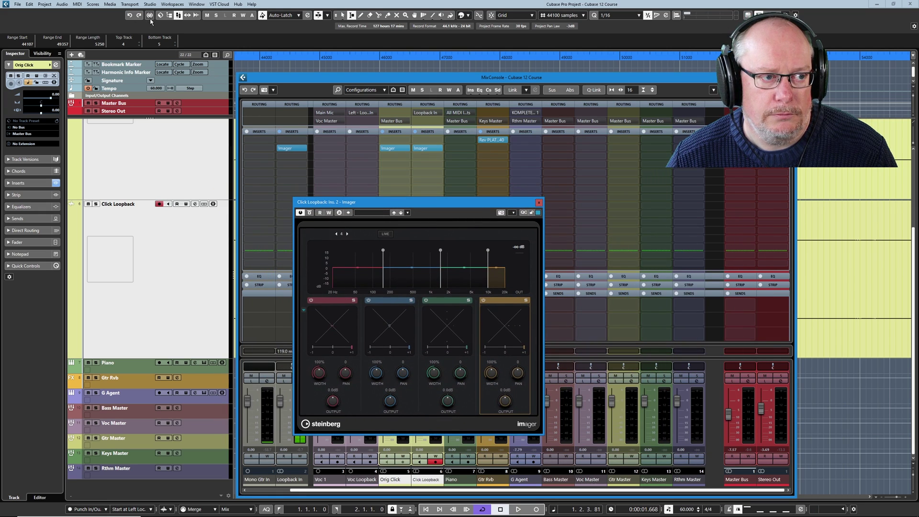
click(150, 15)
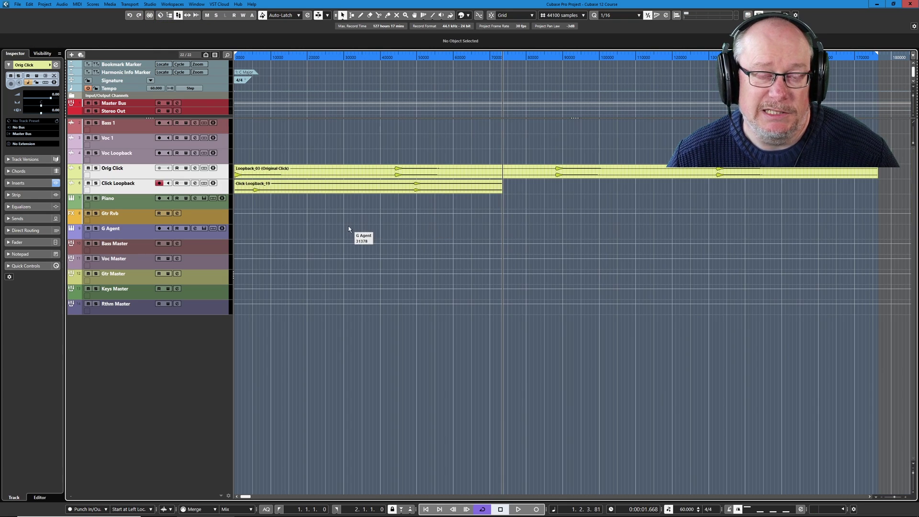
- Delete the Click Loopback_19 take and enable Adjust for Record Latency in Audio System settings
click(346, 186)
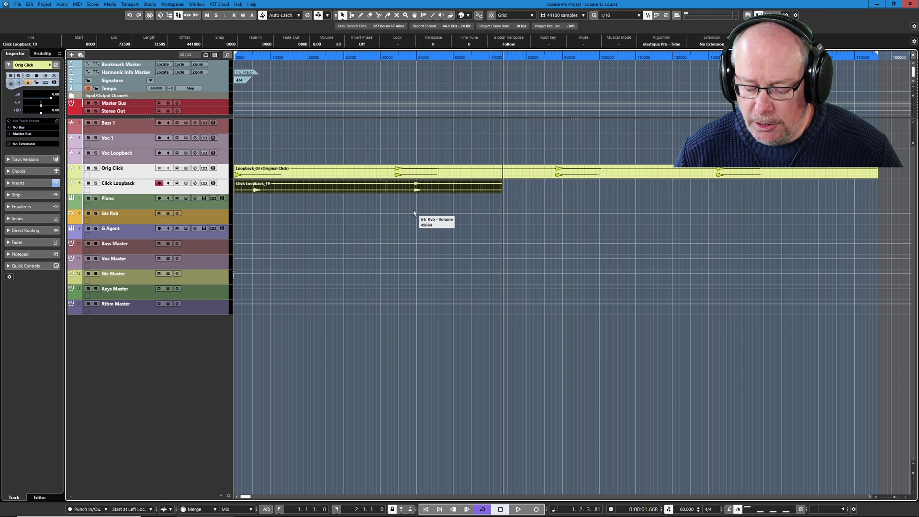
key(Delete)
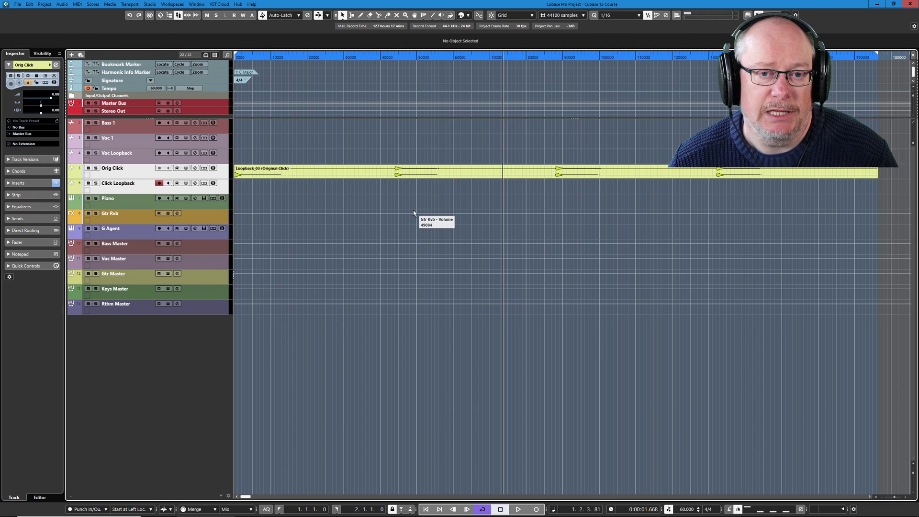
click(150, 4)
click(167, 149)
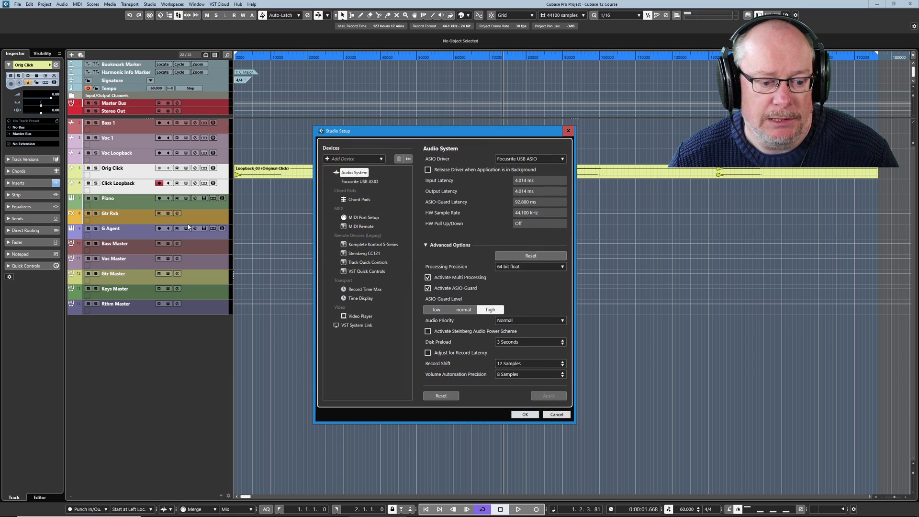
click(427, 352)
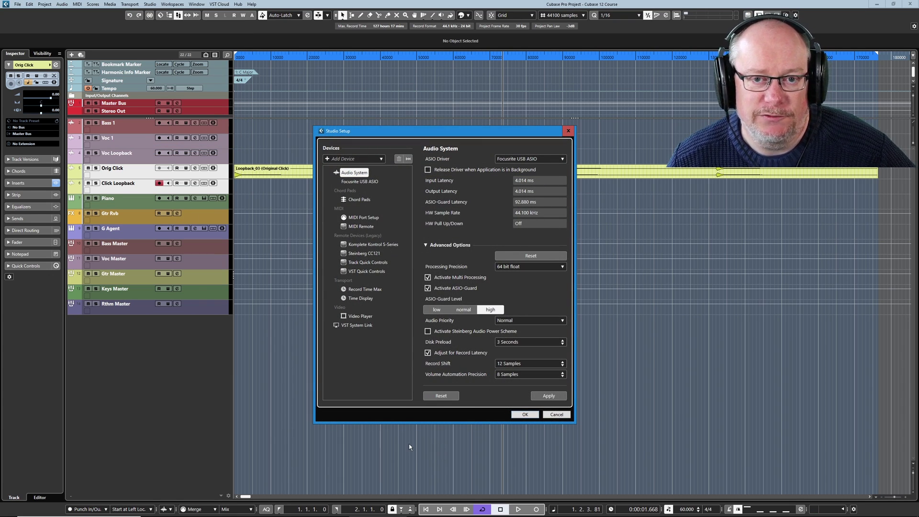
click(523, 415)
key(F3)
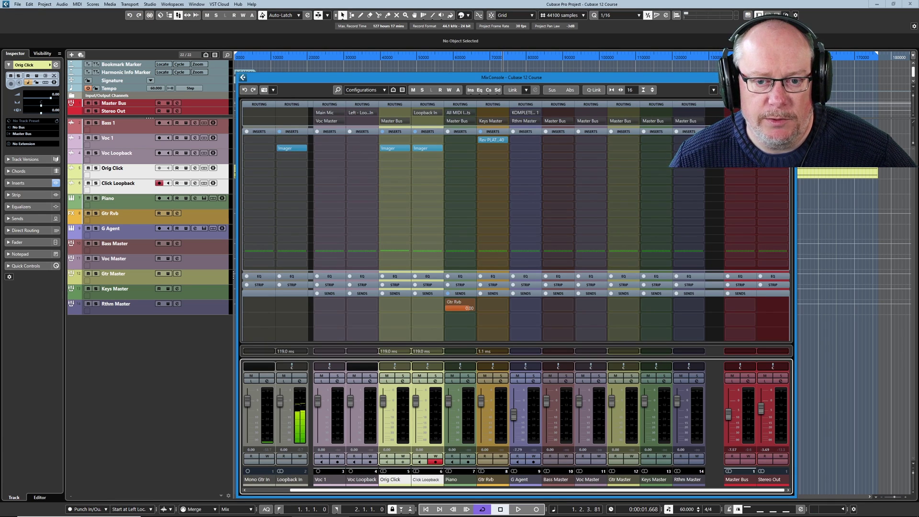
- Record a Click Loopback_20 take from the left locator and enlarge the two click tracks
key(F3)
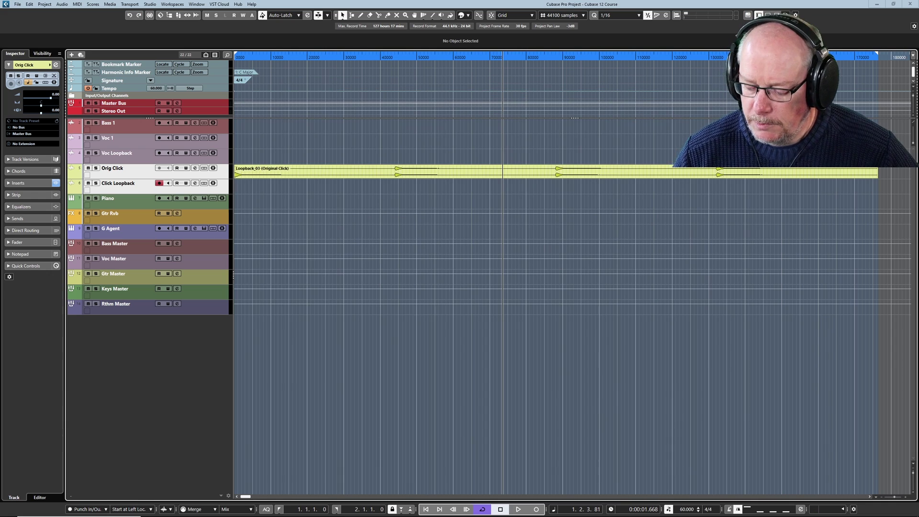
key(KP_Multiply)
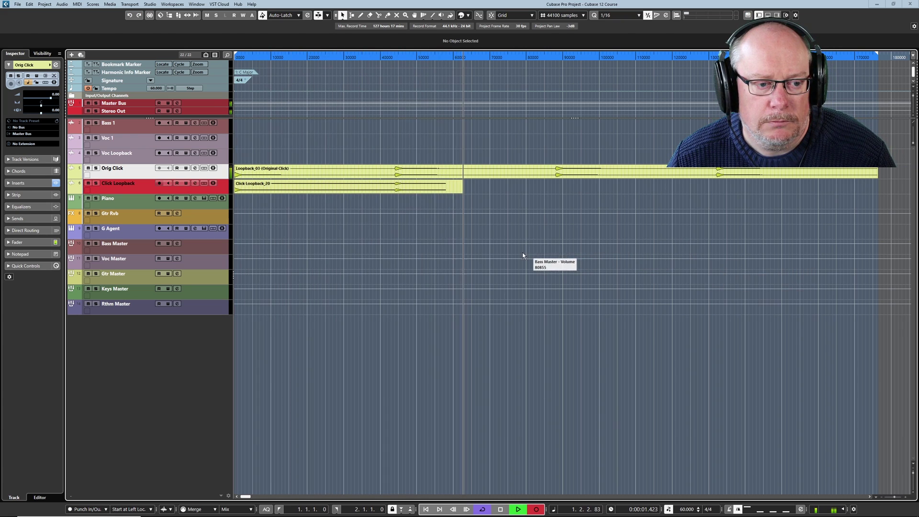
key(space)
drag(143, 193, 143, 308)
ctrl+scroll(404, 319, up, 3)
ctrl+scroll(404, 318, up, 10)
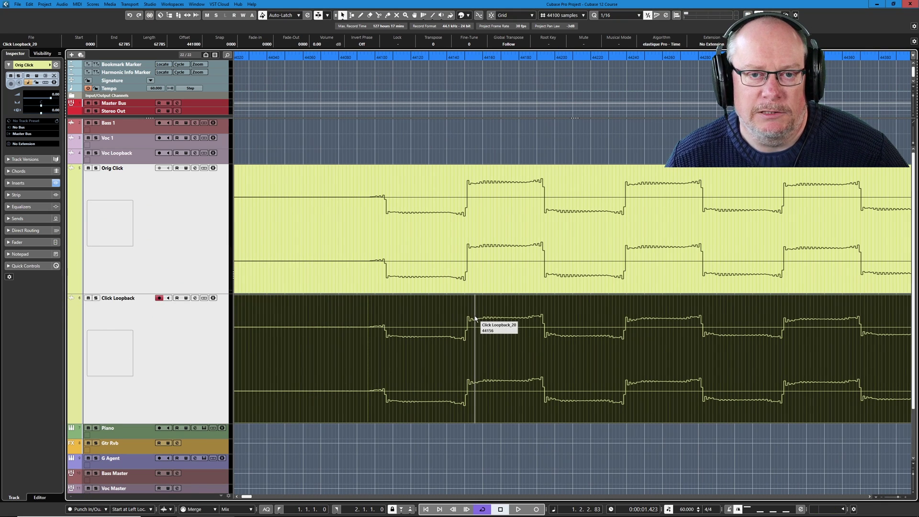